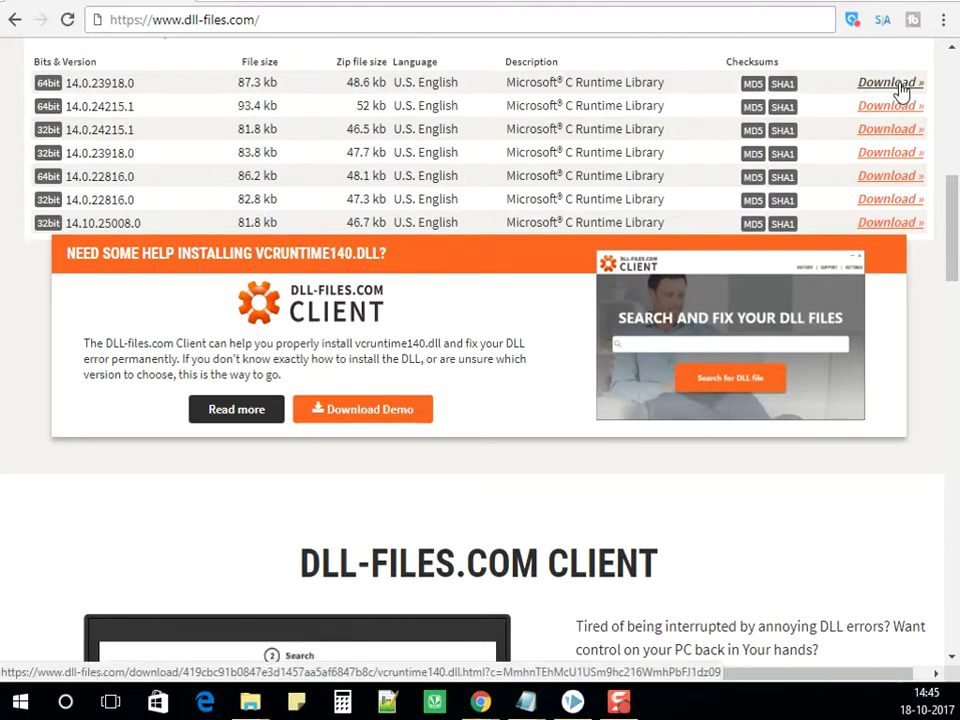
Download the 64-bit 14.0.23918.0 version of vcruntime140.dll and minimize the browser window.
click(900, 88)
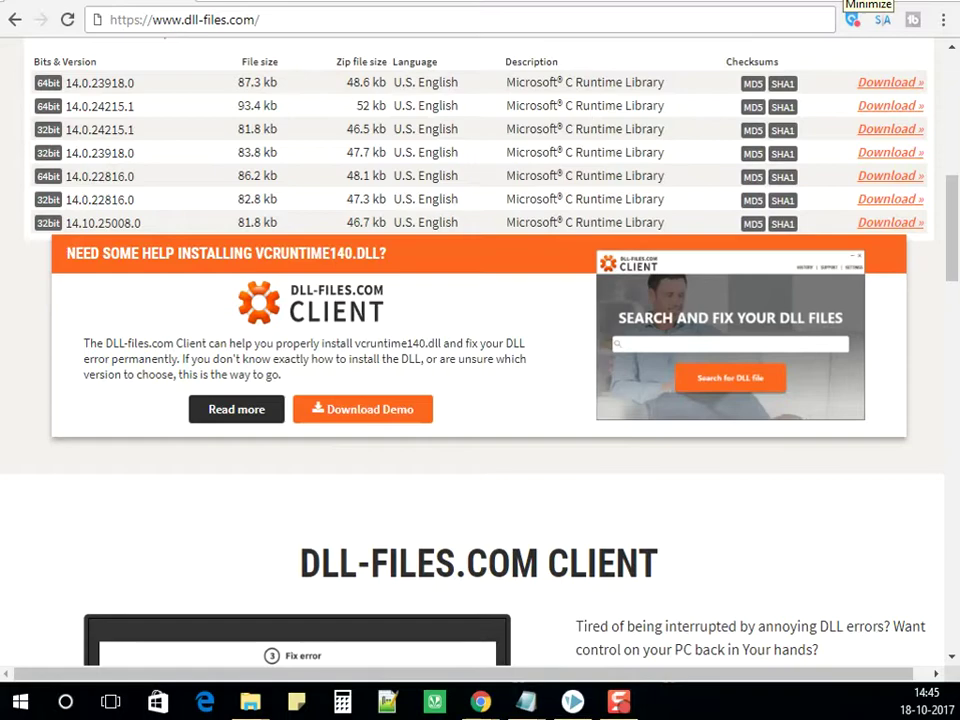
click(858, 2)
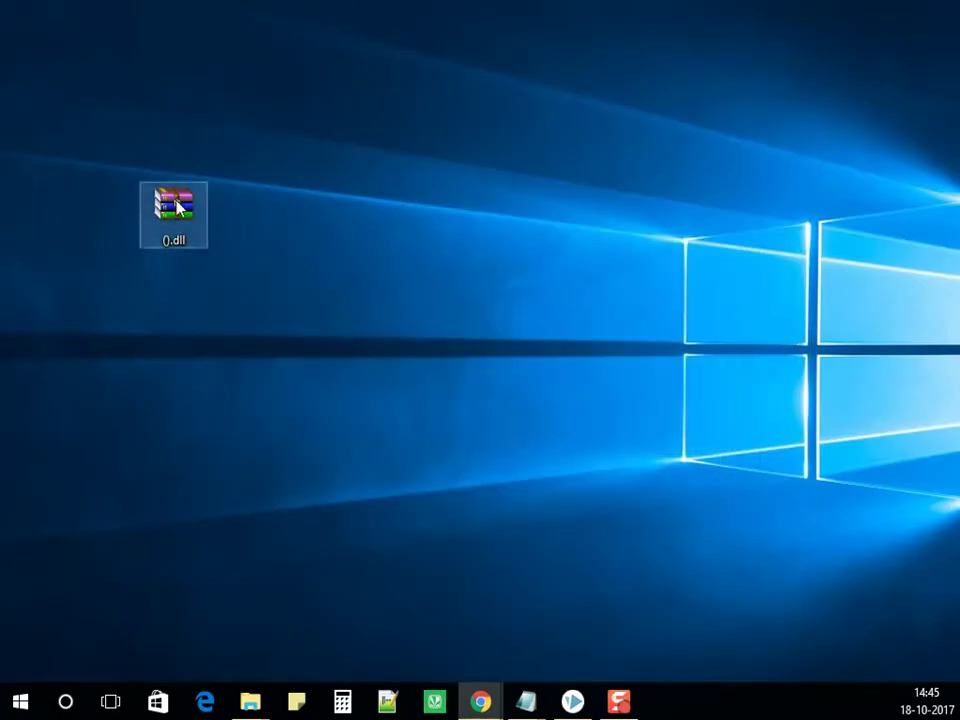
Open the ().dll archive from the desktop in WinRAR, dismissing the licence purchase notice.
drag(182, 226, 180, 326)
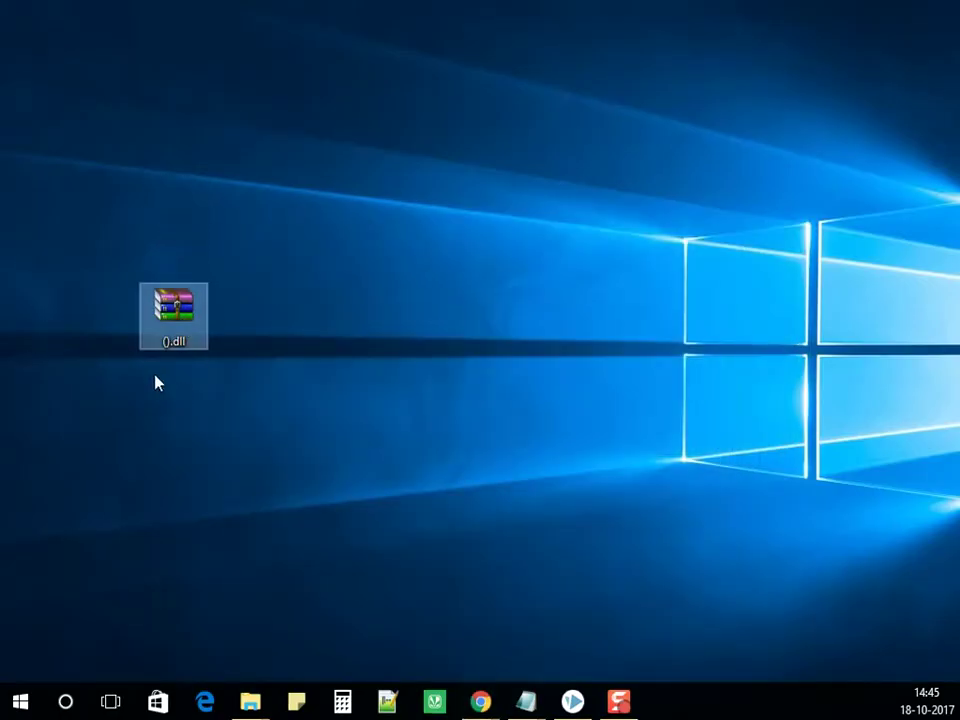
right_click(182, 318)
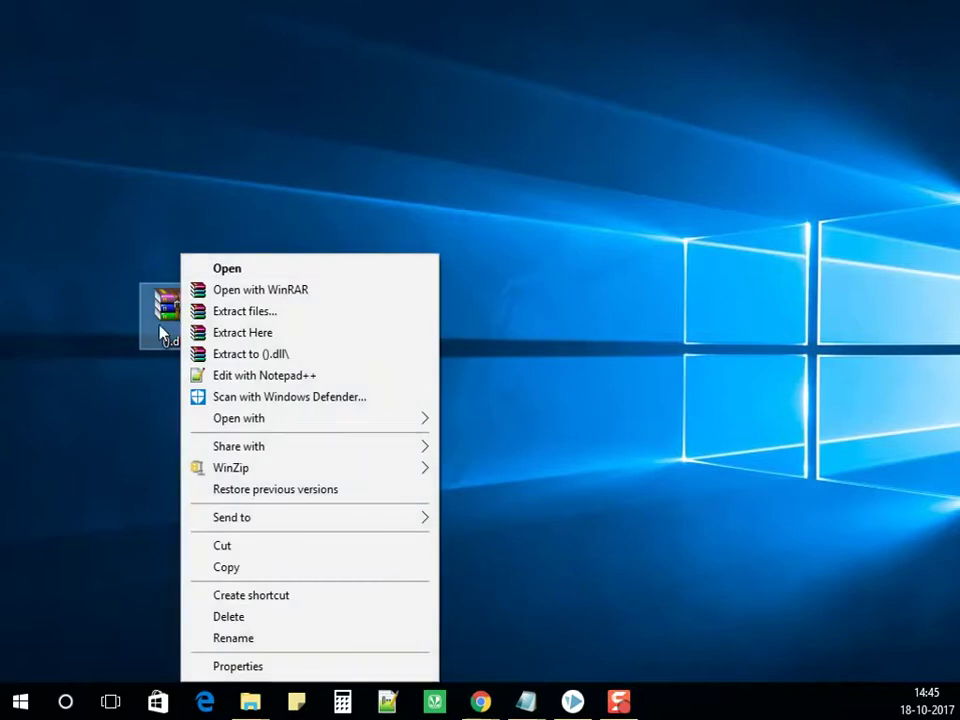
click(165, 322)
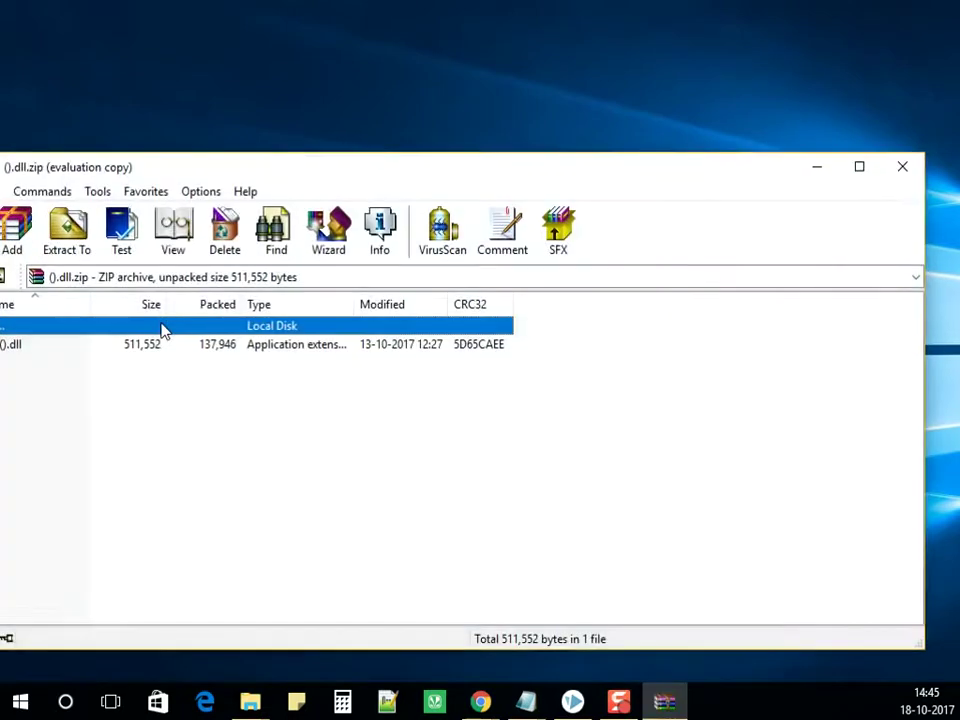
drag(214, 171, 533, 182)
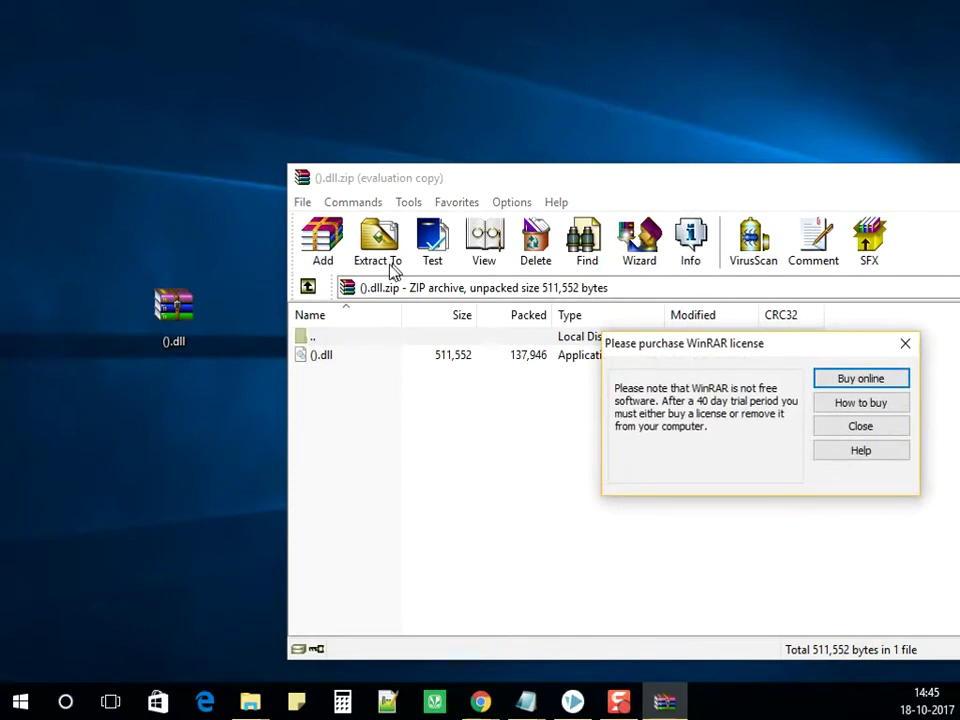
click(905, 343)
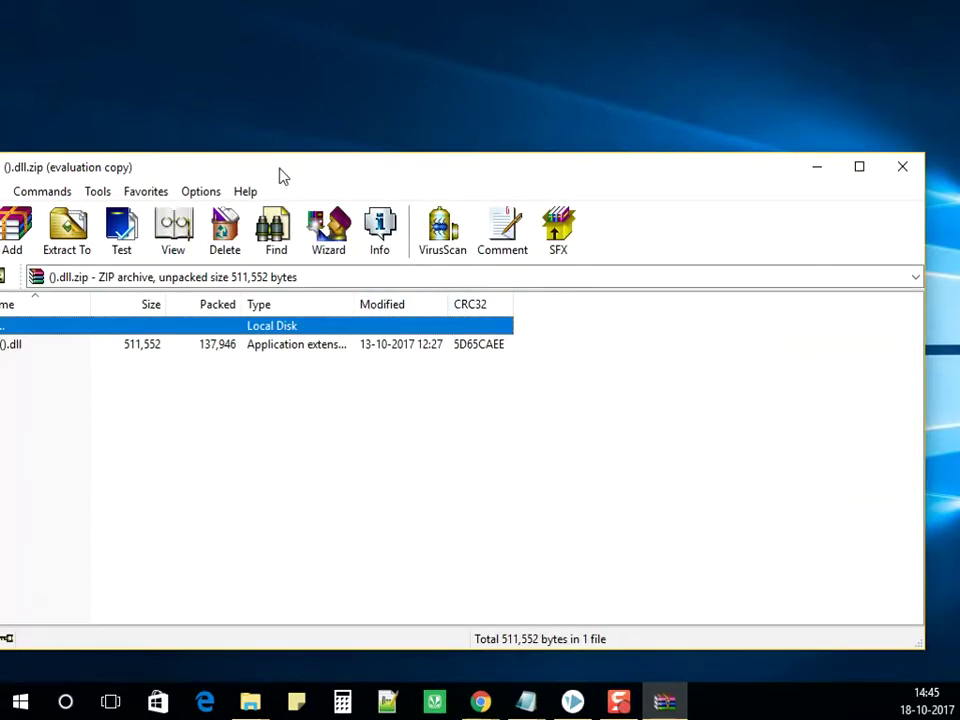
drag(280, 176, 594, 180)
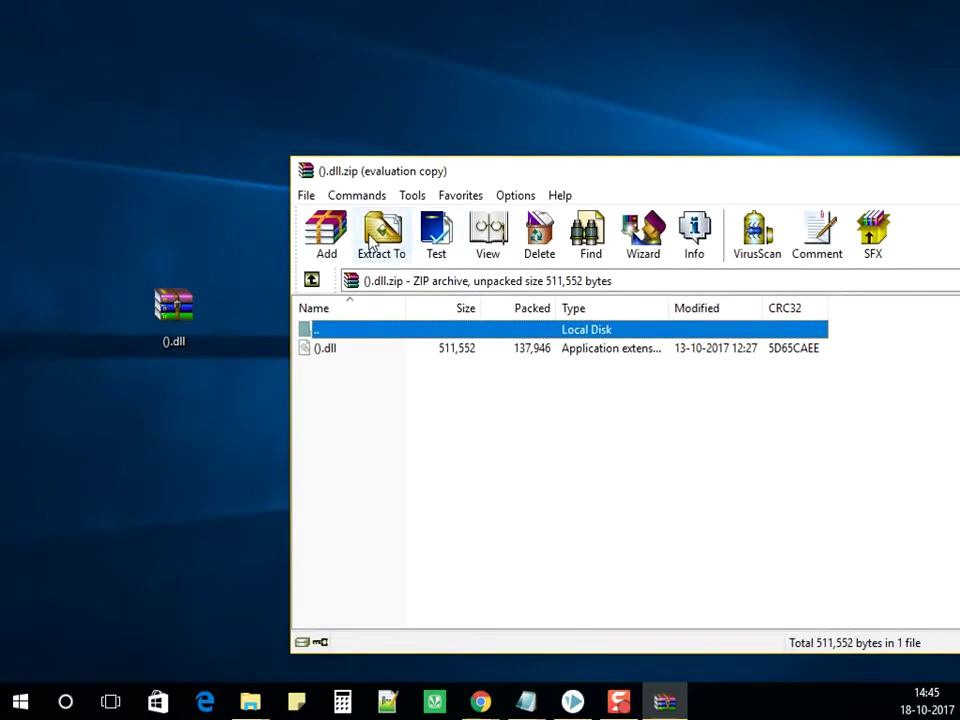
Extract the archive into a ().dll folder on the desktop, keeping the default extraction options.
click(385, 245)
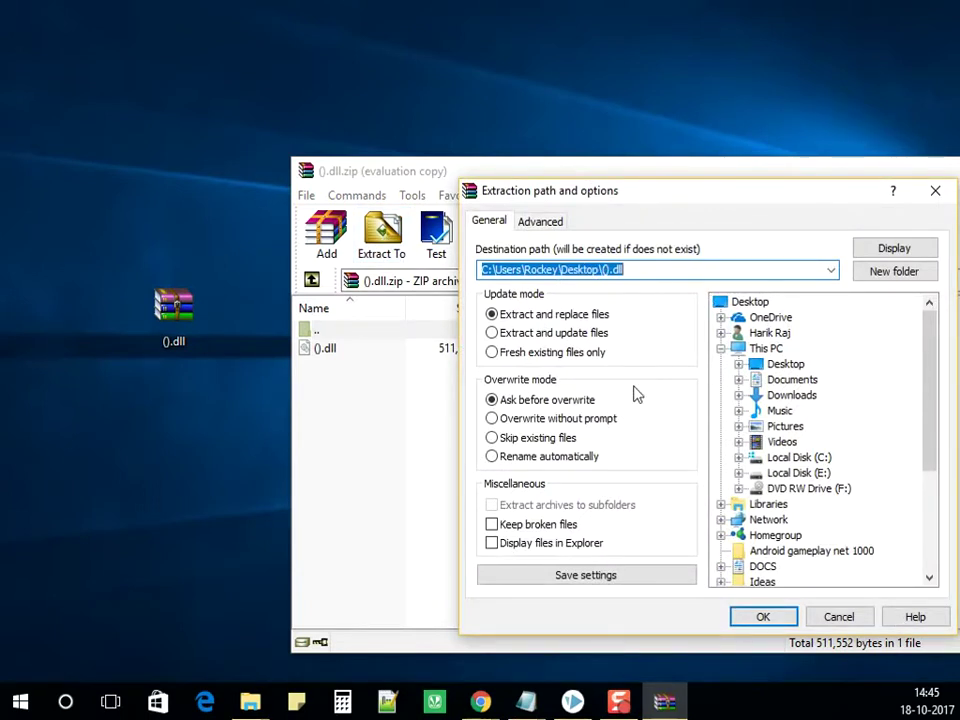
click(764, 618)
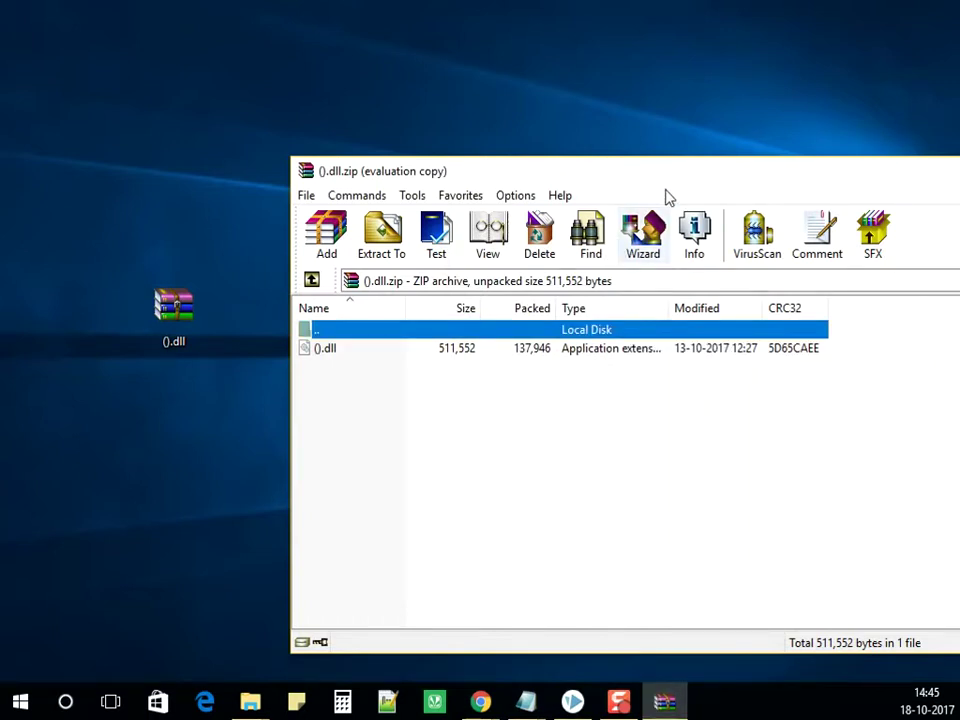
drag(664, 178, 434, 217)
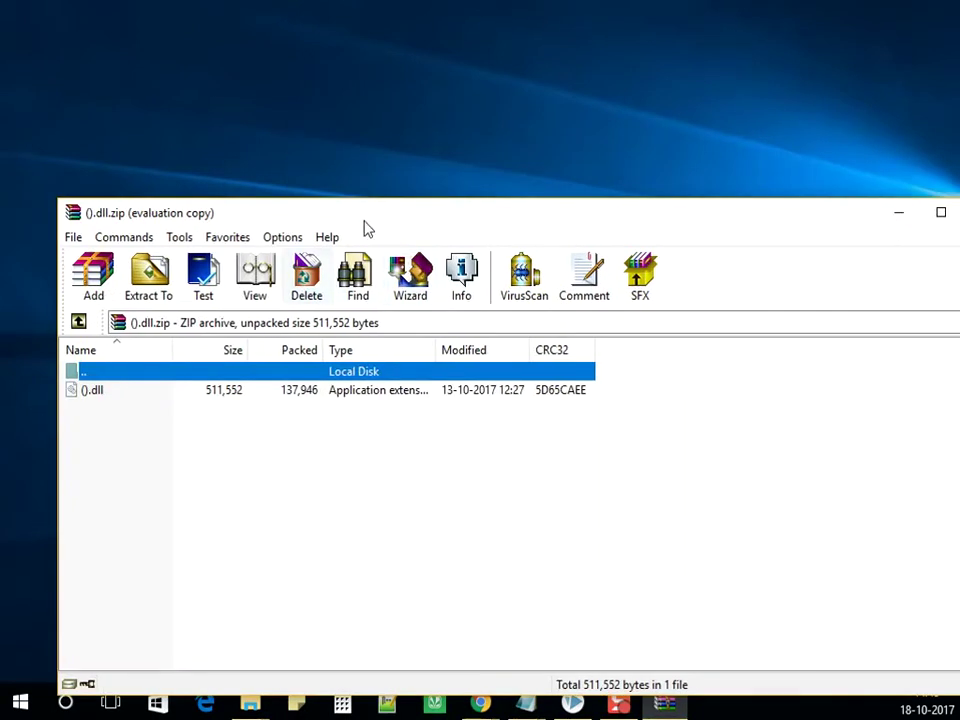
drag(367, 225, 724, 177)
Try to copy the ().dll file straight from the archive onto the desktop.
drag(470, 352, 223, 450)
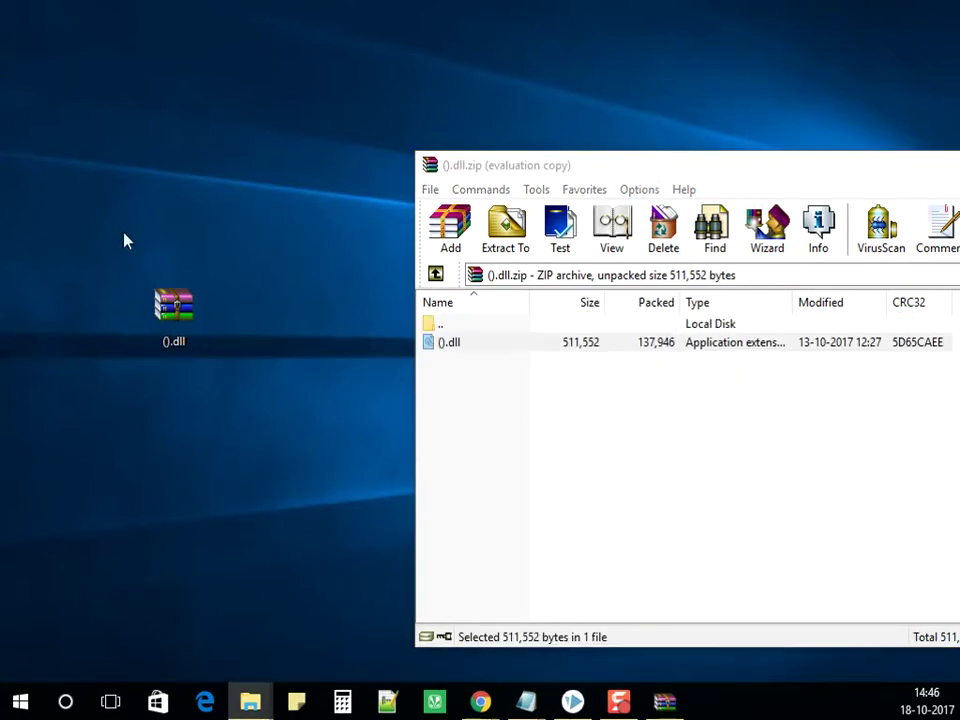
drag(173, 310, 189, 452)
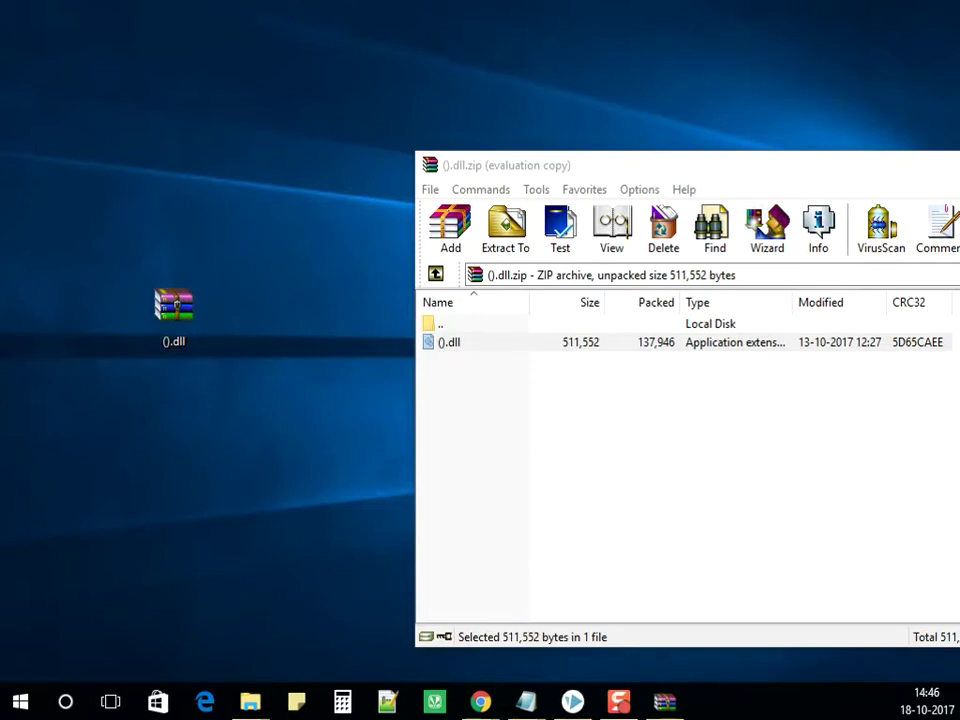
Minimize the archive window and open the extracted ().dll folder on the desktop.
drag(700, 165, 176, 239)
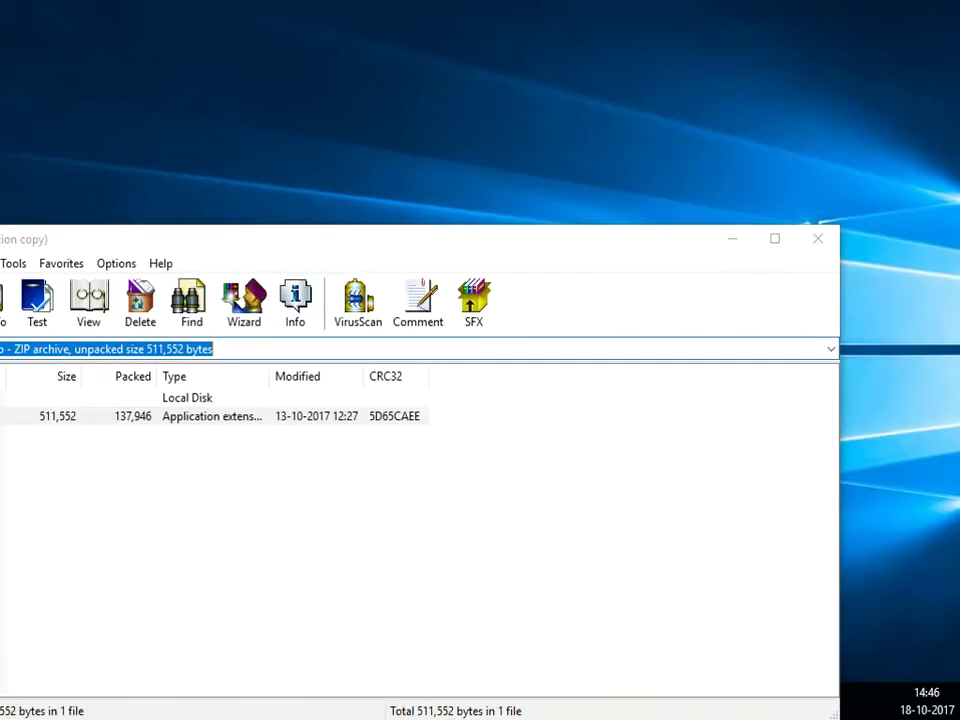
click(731, 244)
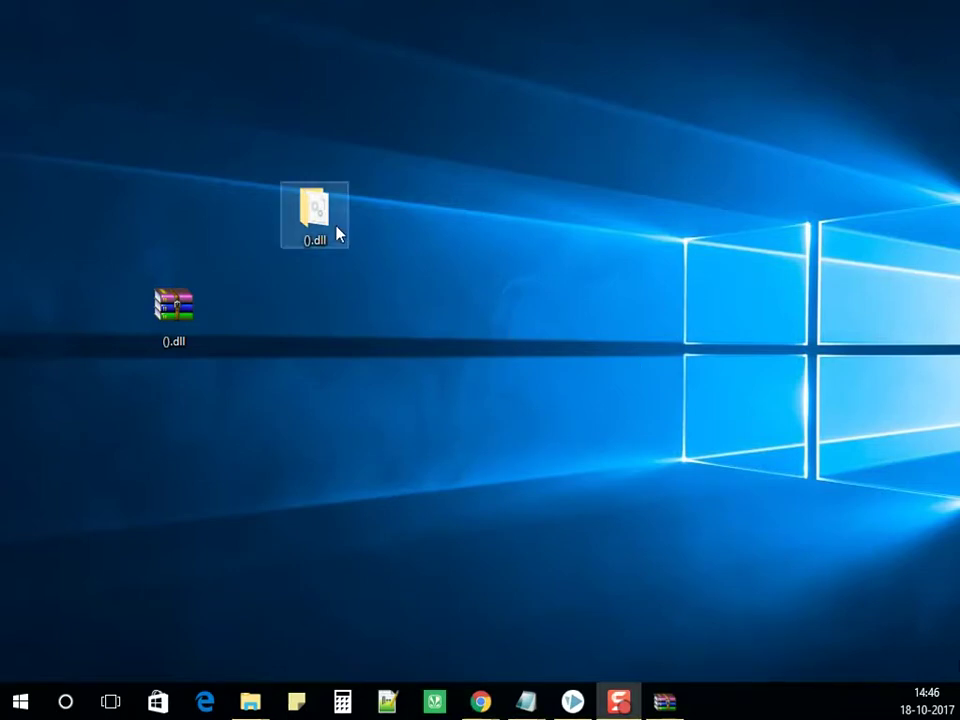
double_click(312, 215)
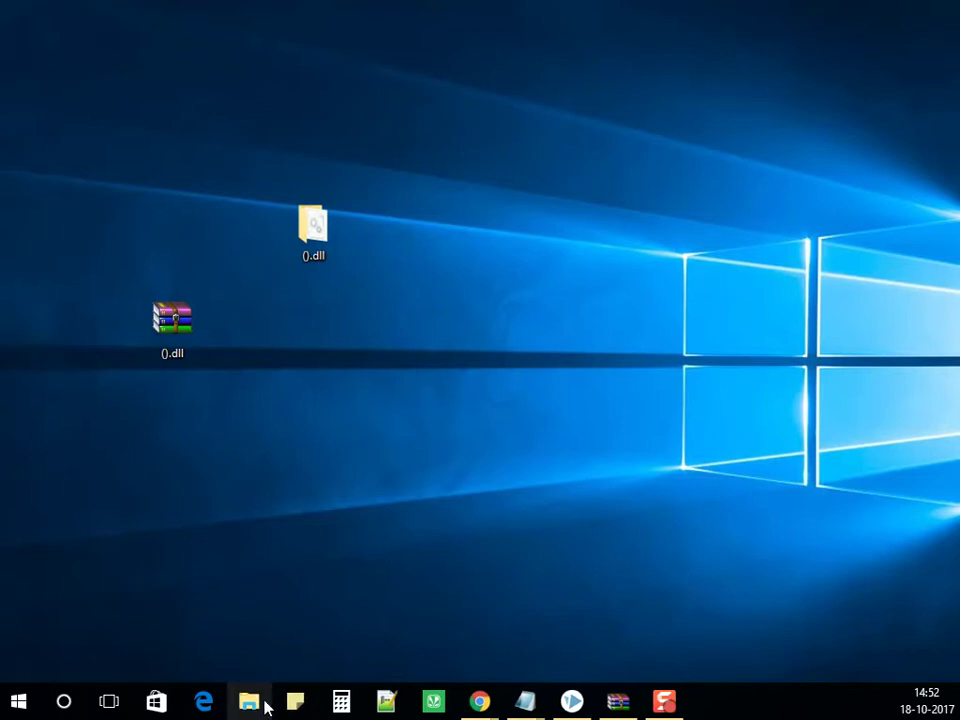
Switch to File Explorer and go to the System32 folder inside Windows on Local Disk (C:).
click(258, 704)
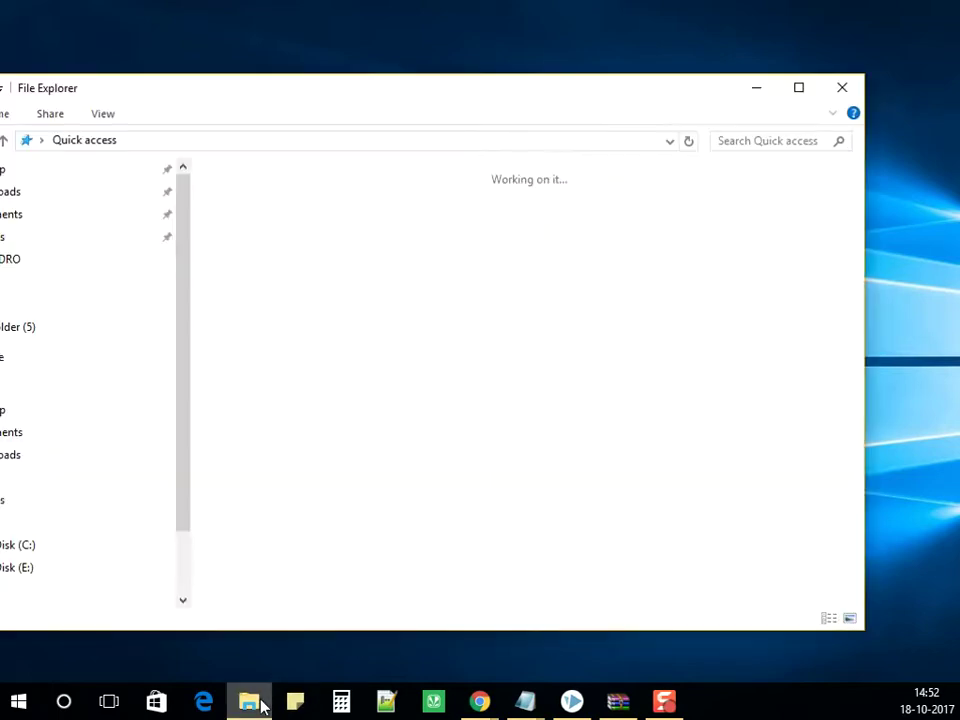
double_click(277, 94)
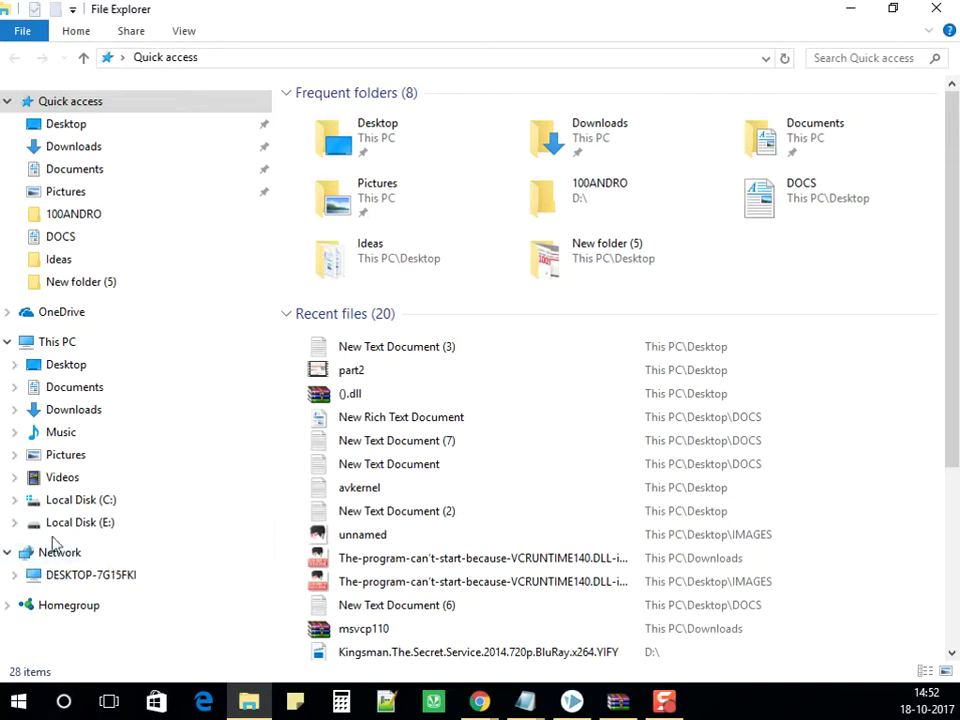
click(72, 508)
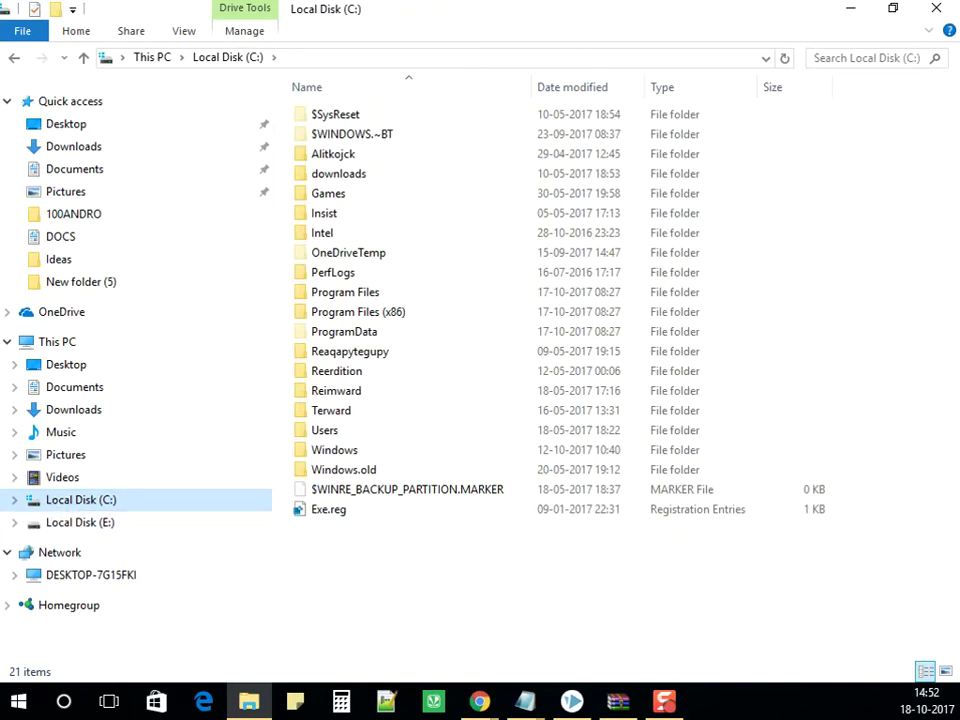
double_click(340, 451)
click(340, 455)
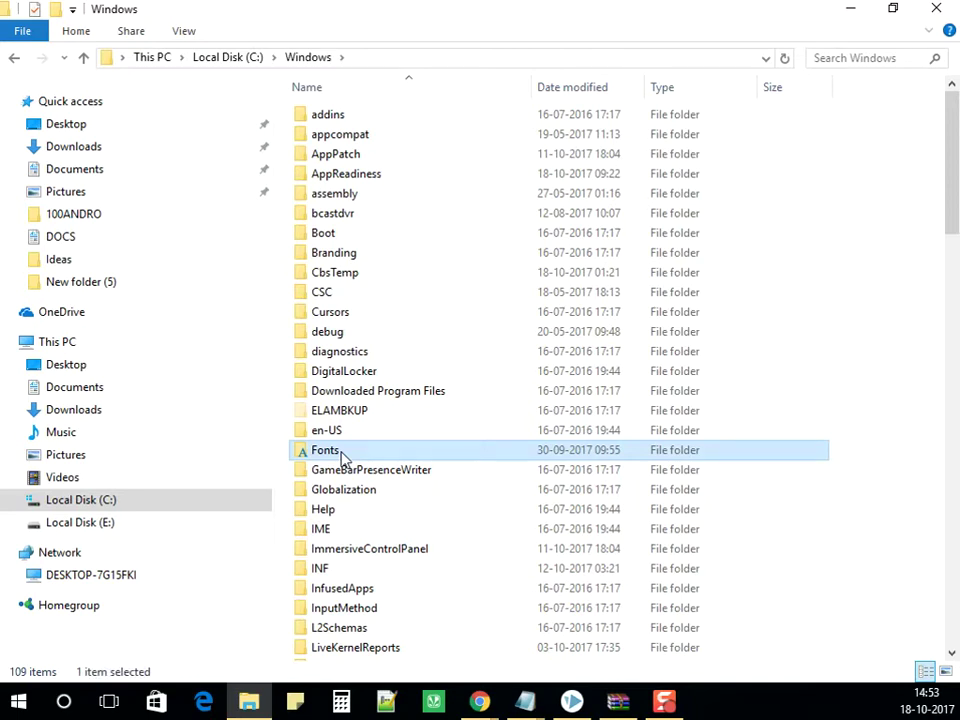
key(s)
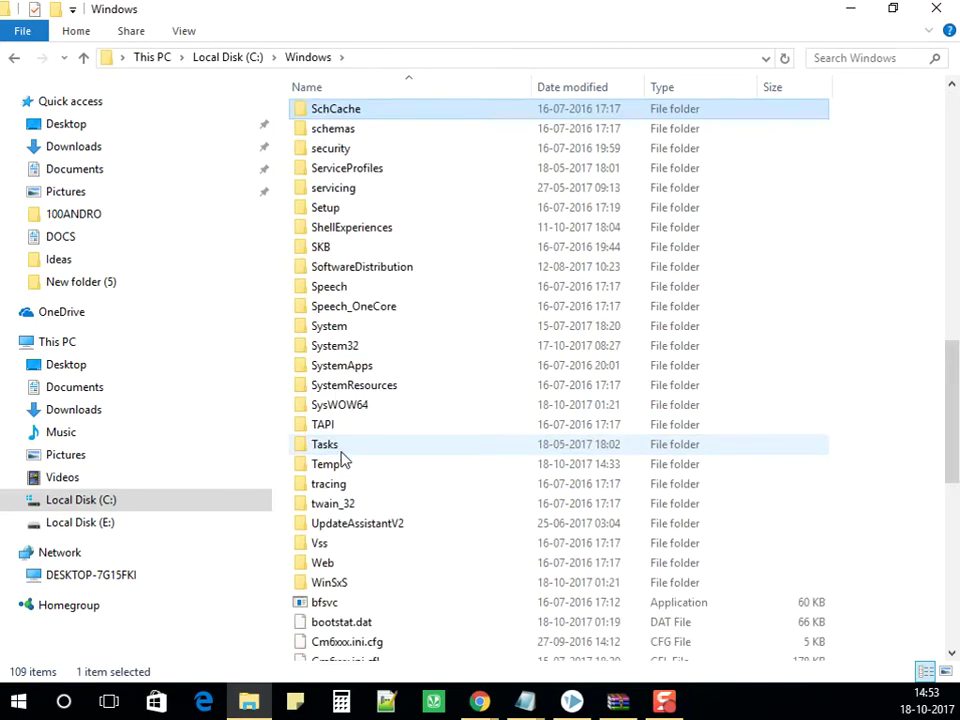
double_click(353, 357)
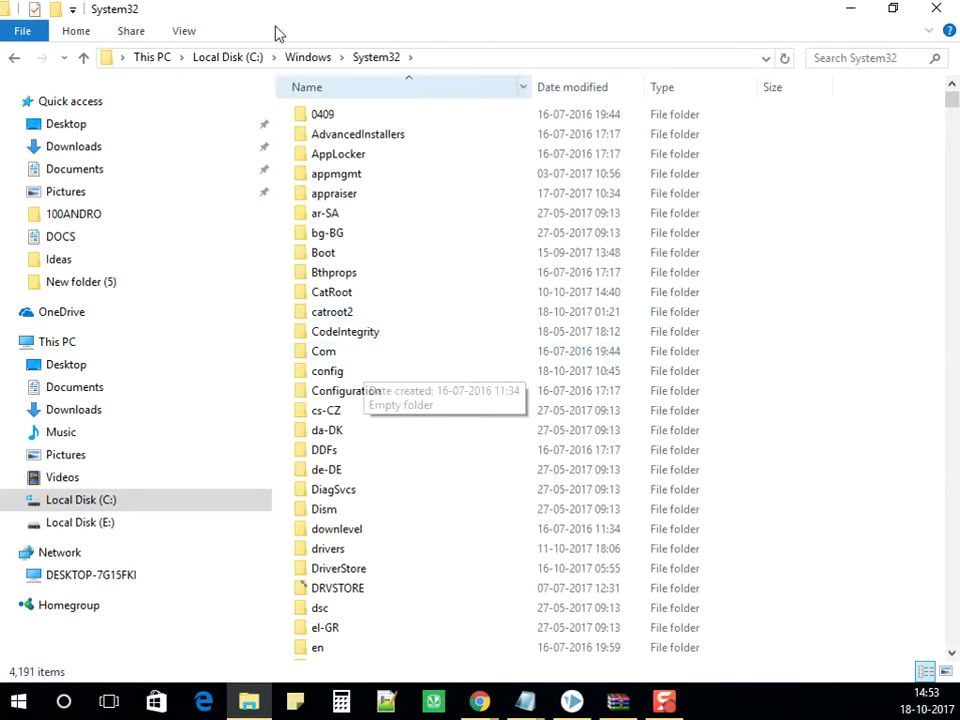
Copy the ().dll file from the extracted folder on the desktop and close that folder's window.
drag(270, 19, 834, 114)
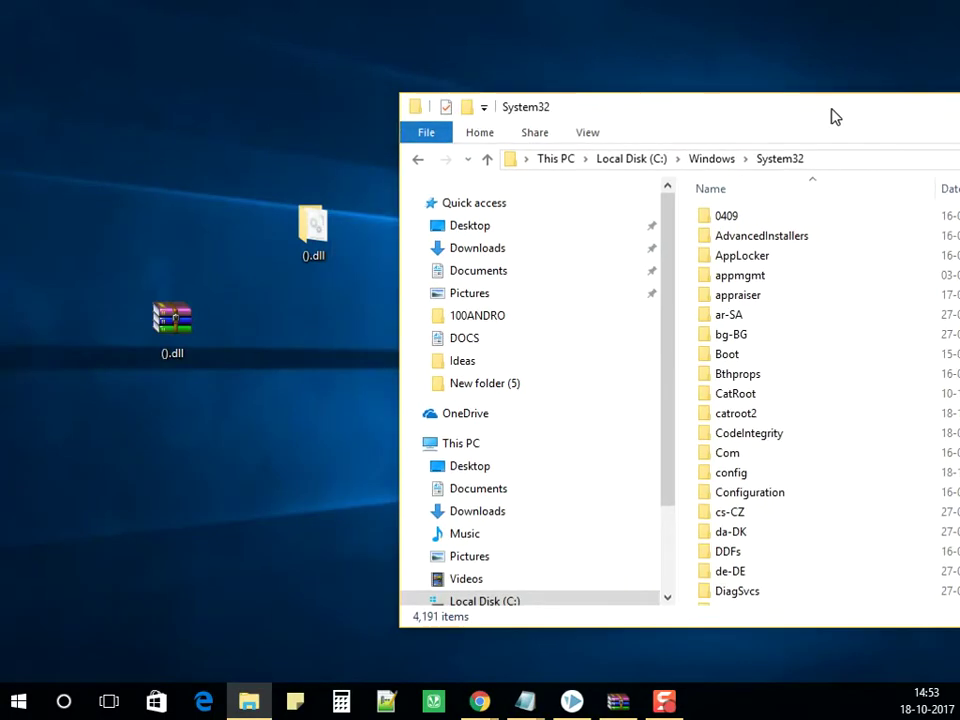
double_click(310, 237)
click(334, 128)
right_click(335, 131)
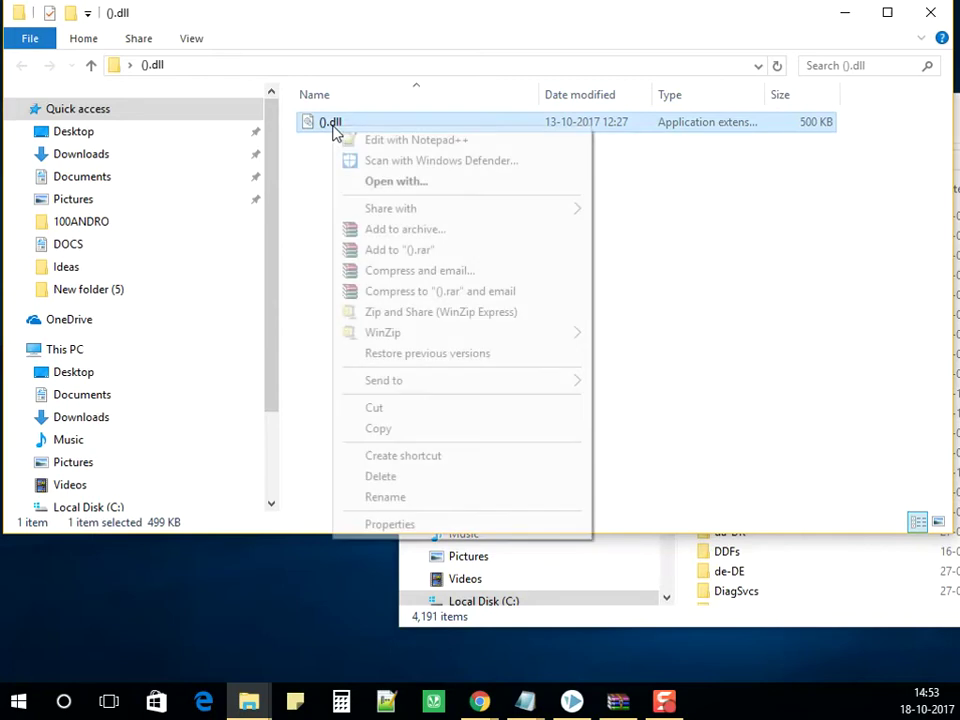
click(394, 430)
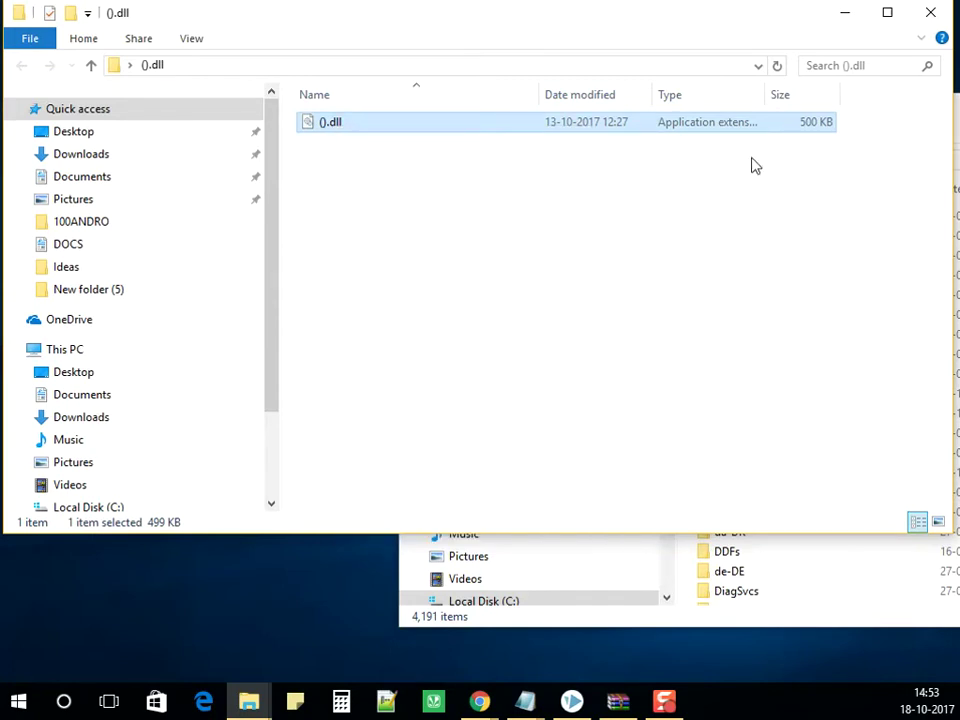
click(930, 12)
Try to paste the copied ().dll file into the System32 folder.
drag(721, 102, 392, 109)
right_click(815, 394)
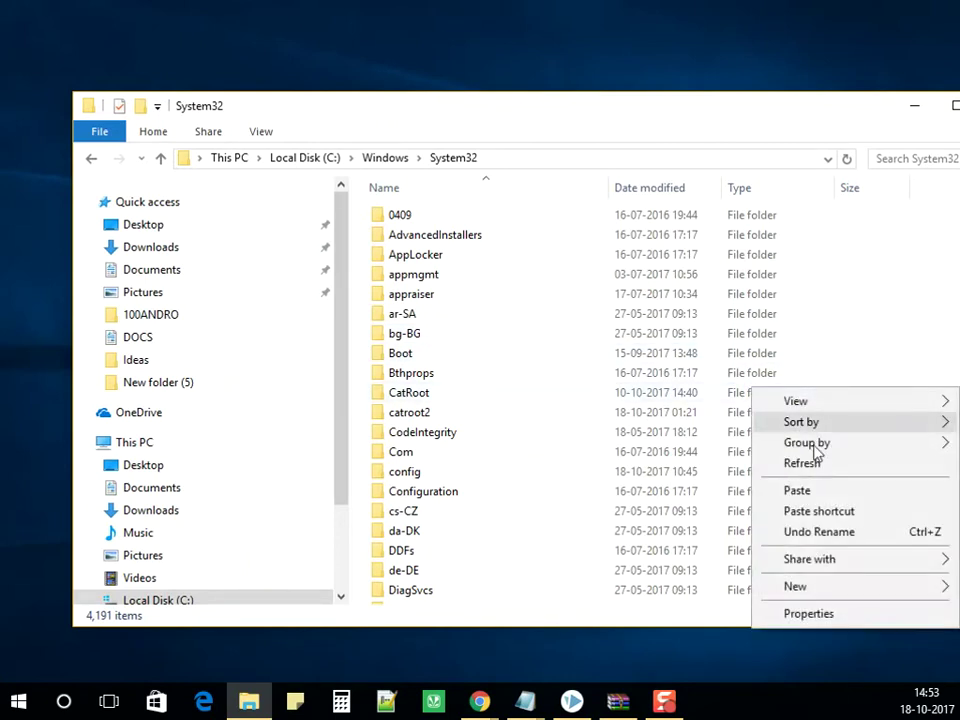
click(802, 492)
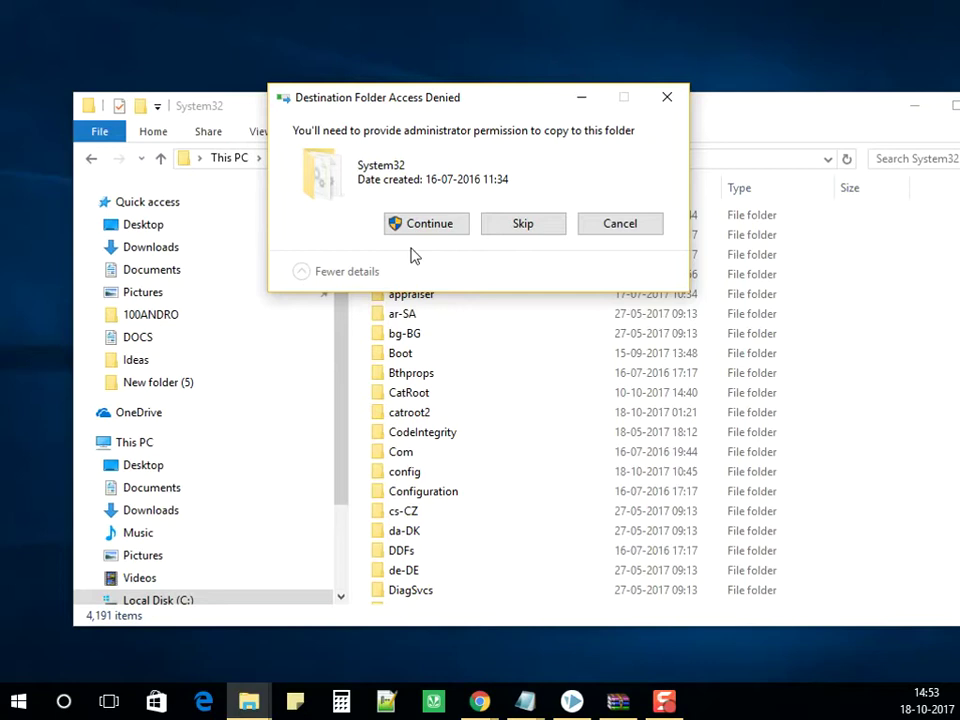
key(Escape)
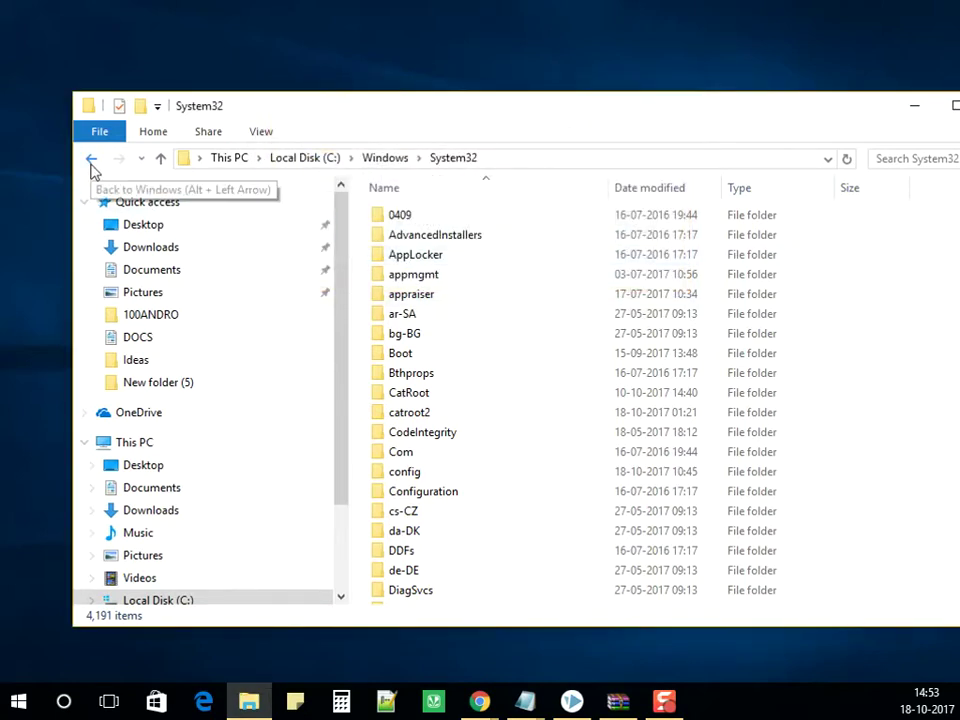
Paste the copied ().dll file into the Windows SysWOW64 folder with administrator permission and close the folder window.
click(91, 160)
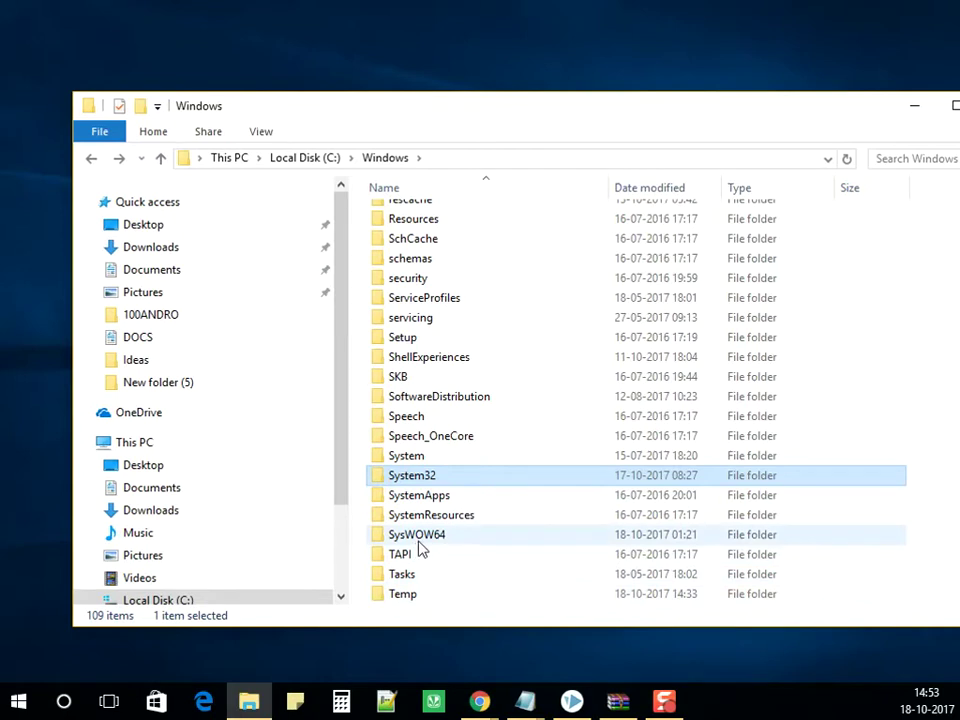
double_click(418, 543)
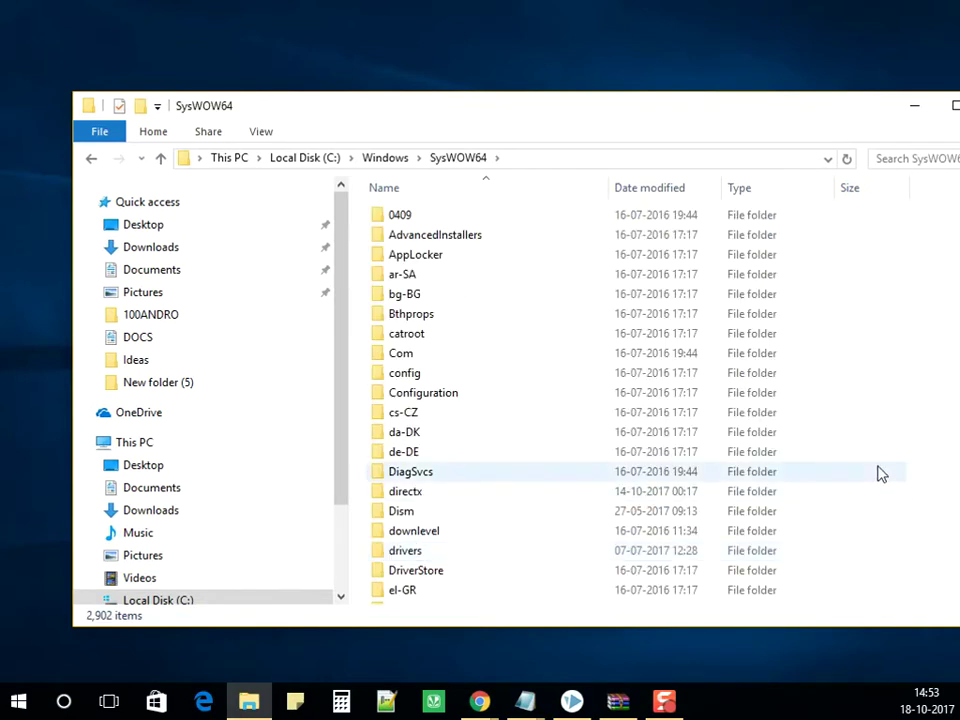
key(ctrl+v)
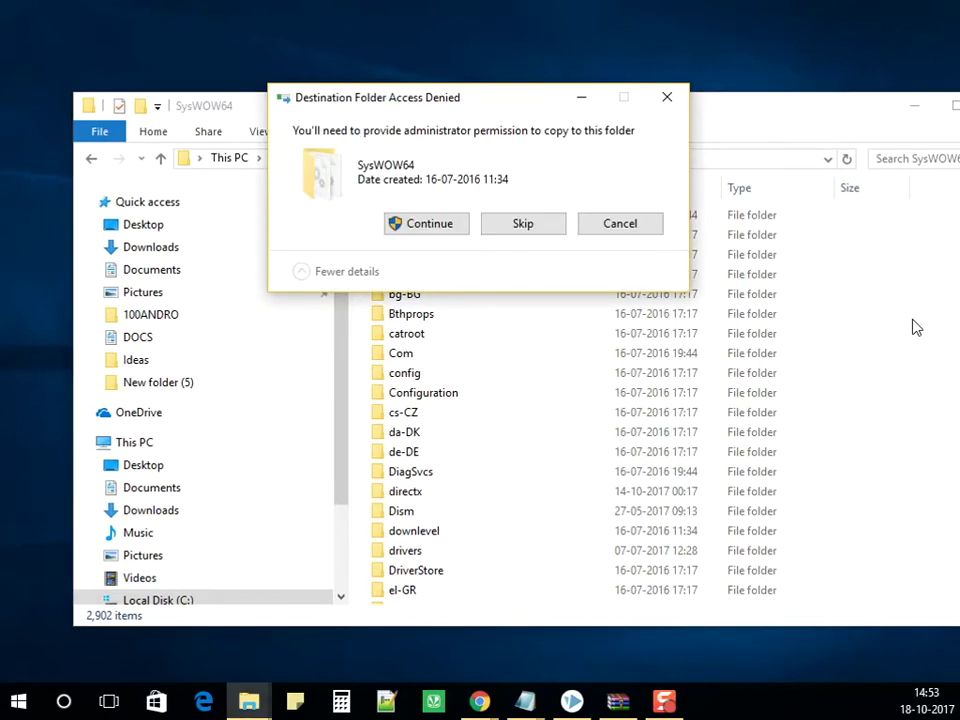
click(447, 232)
drag(825, 120, 537, 148)
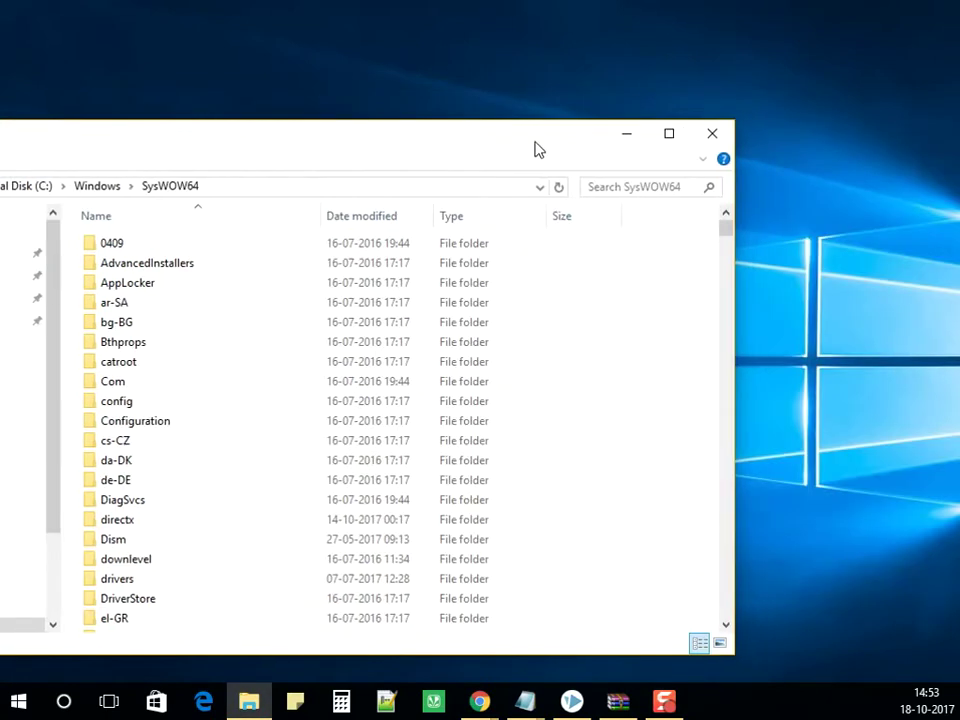
click(708, 141)
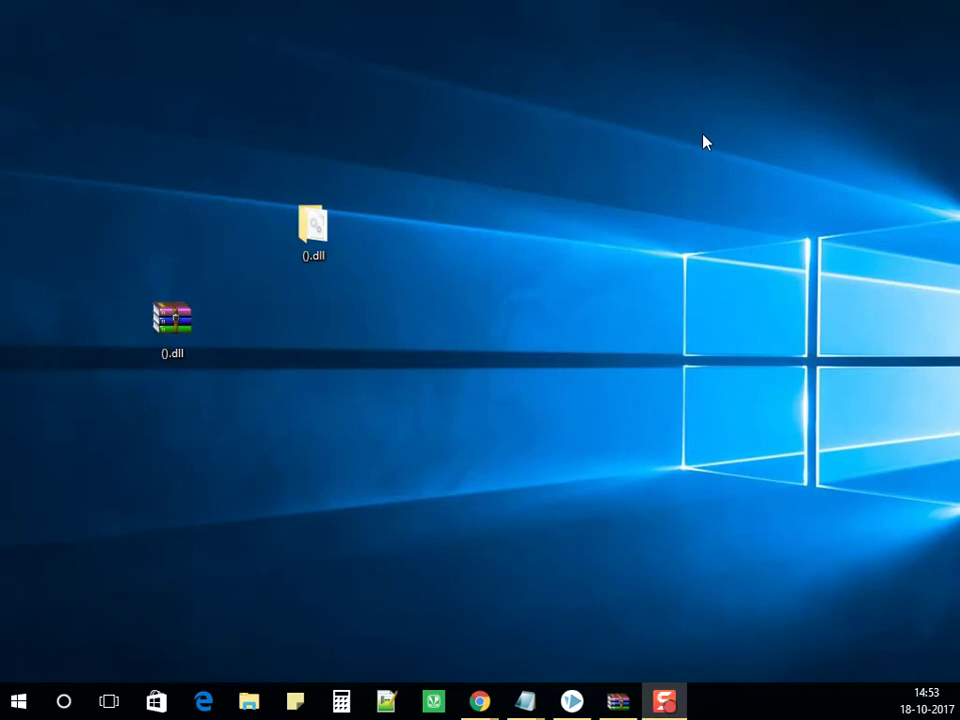
Show the shutdown options that include Restart, and dismiss them without restarting the computer.
right_click(20, 705)
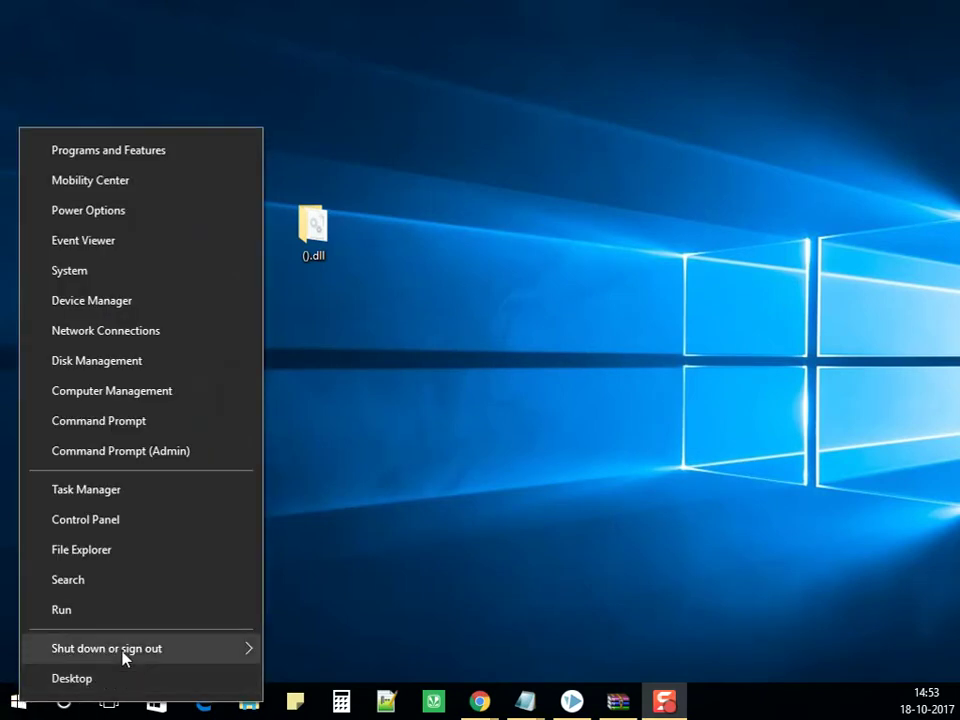
mouse_move(202, 650)
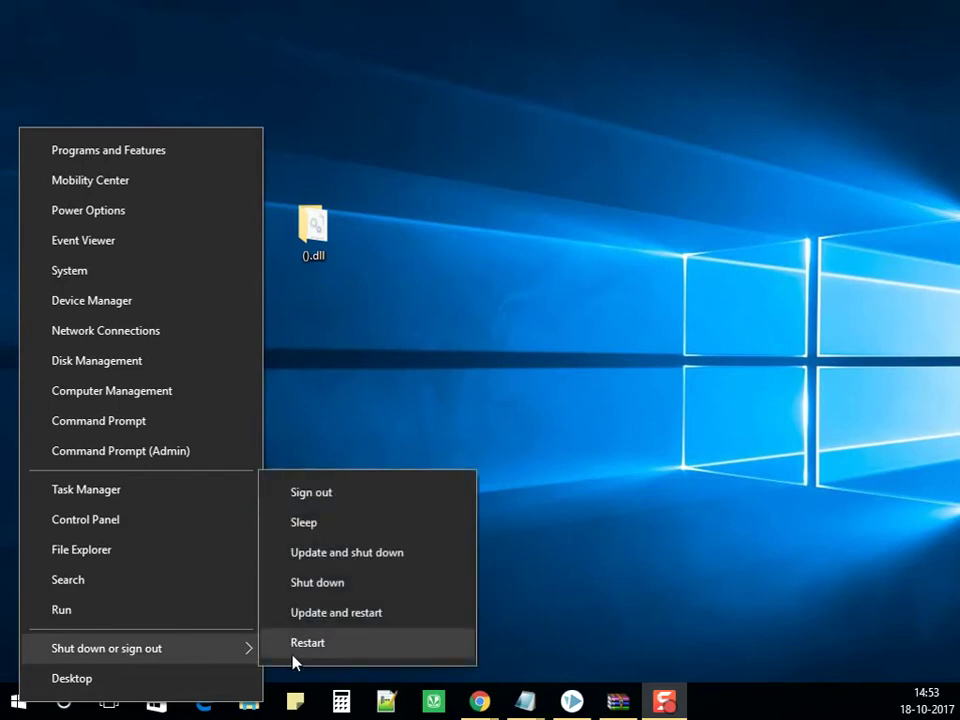
click(500, 341)
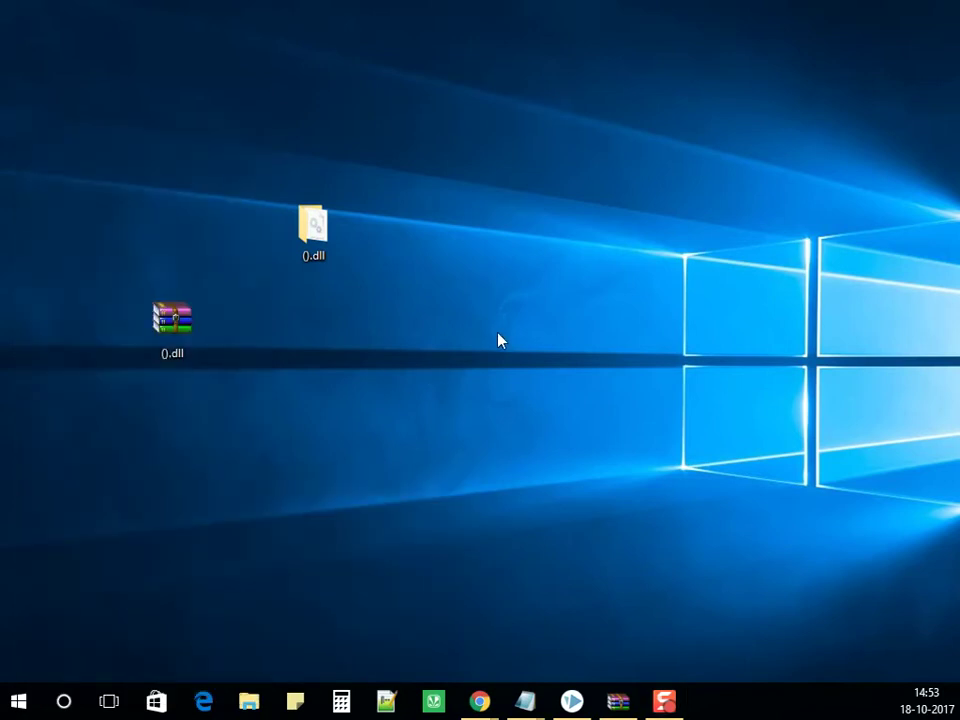